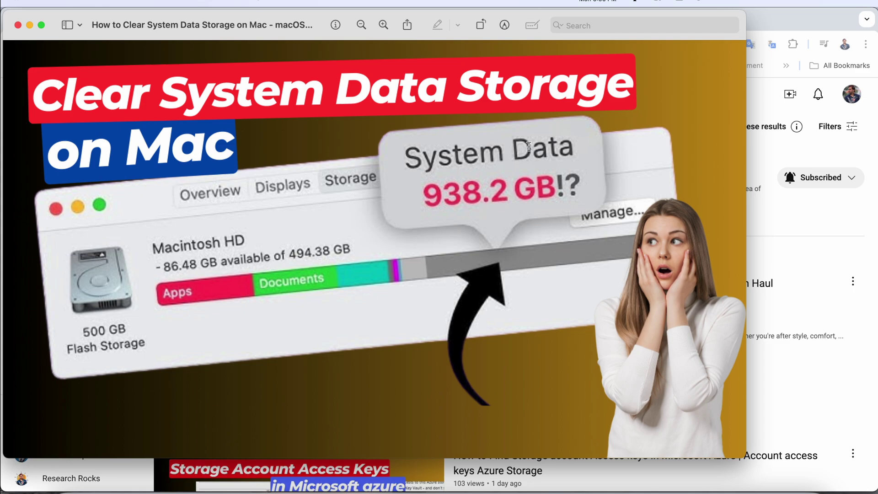
Dismiss the thumbnail preview and open the Research Rocks channel from the 'research rocks' search results
left_click(828, 356)
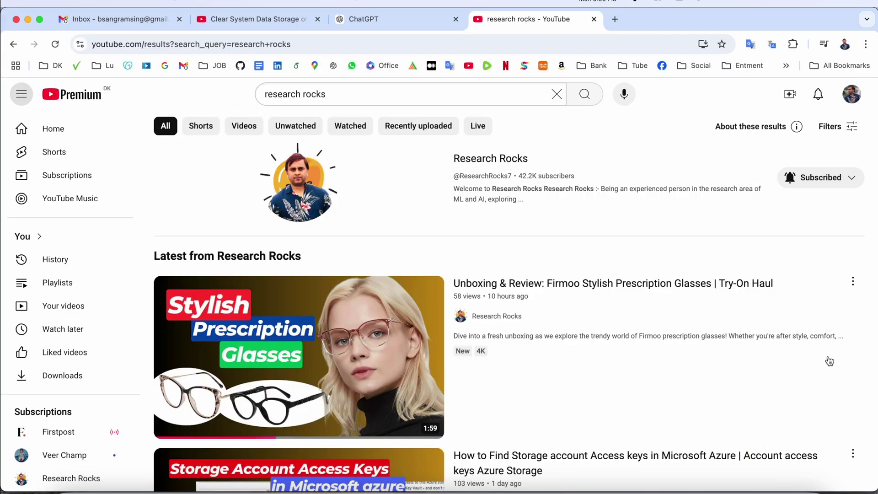
left_click(512, 160)
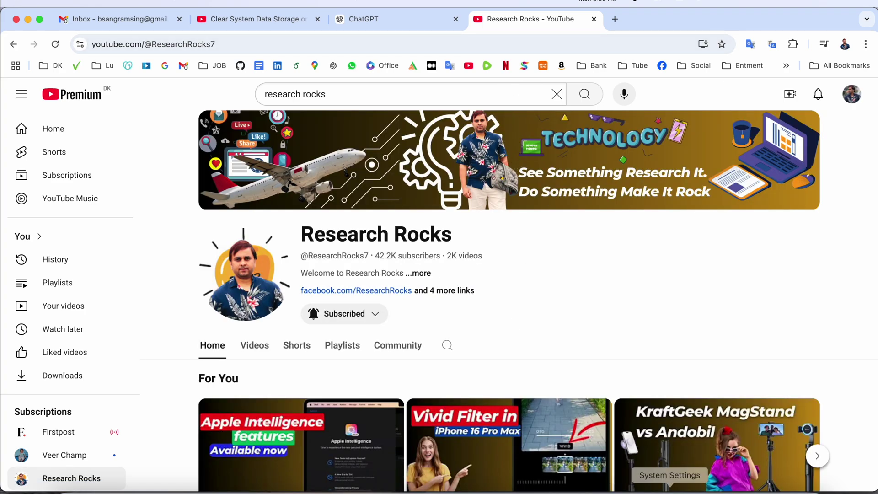
Open General > Storage in System Settings and scroll down to System Data at 42,53 GB
left_click(670, 491)
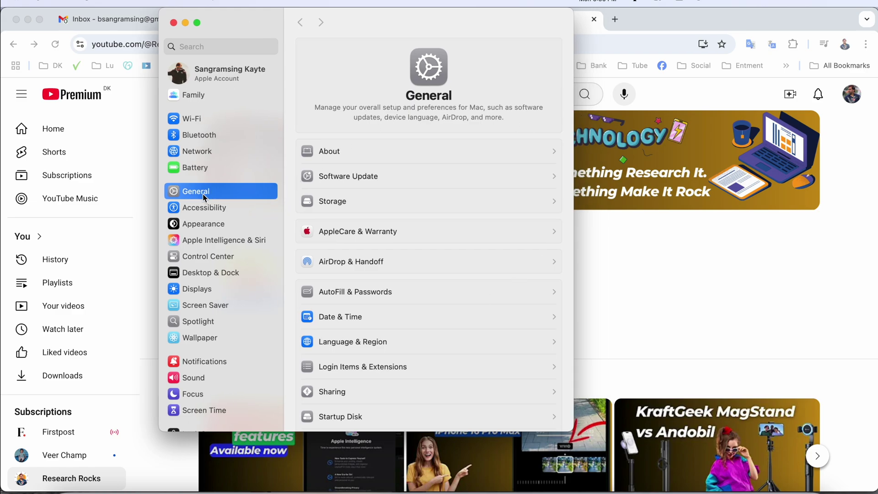
left_click(357, 208)
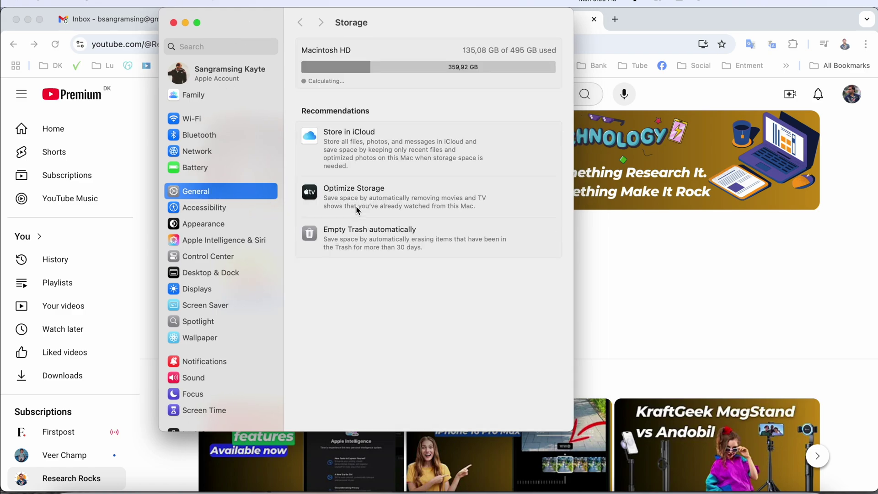
left_click_drag(395, 38, 337, 39)
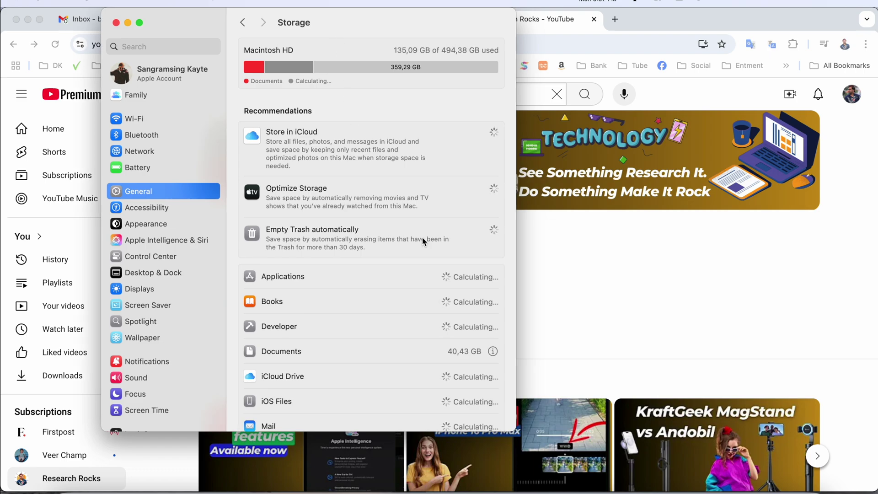
left_click_drag(515, 432, 515, 438)
scroll(400, 226, "down", 5)
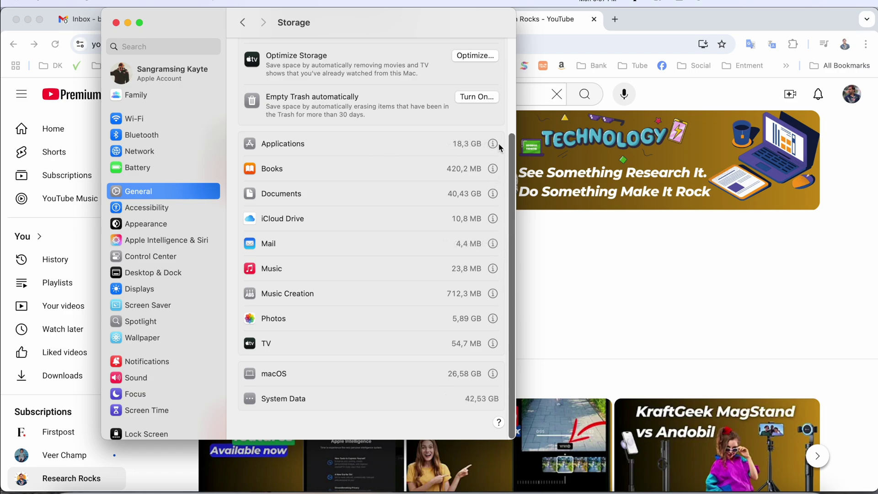
Review which apps take up storage in the Applications list, then close it
left_click(493, 145)
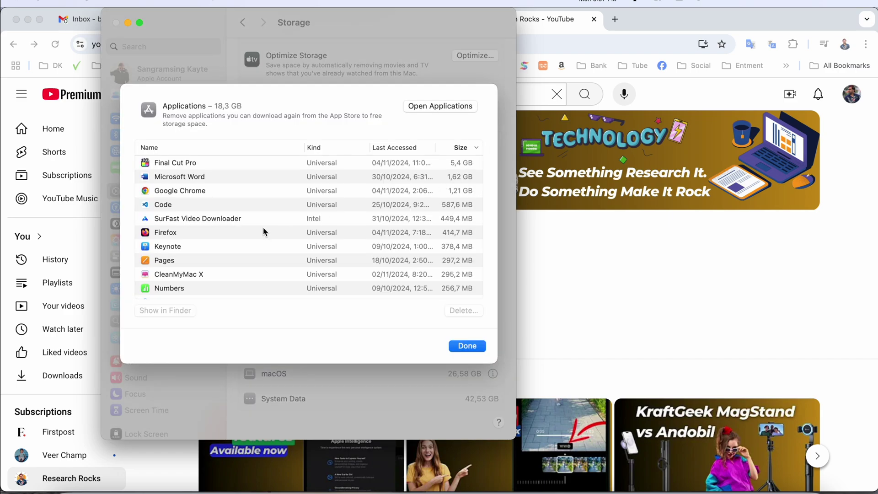
scroll(263, 231, "down", 5)
scroll(264, 229, "down", 10)
scroll(263, 229, "up", 15)
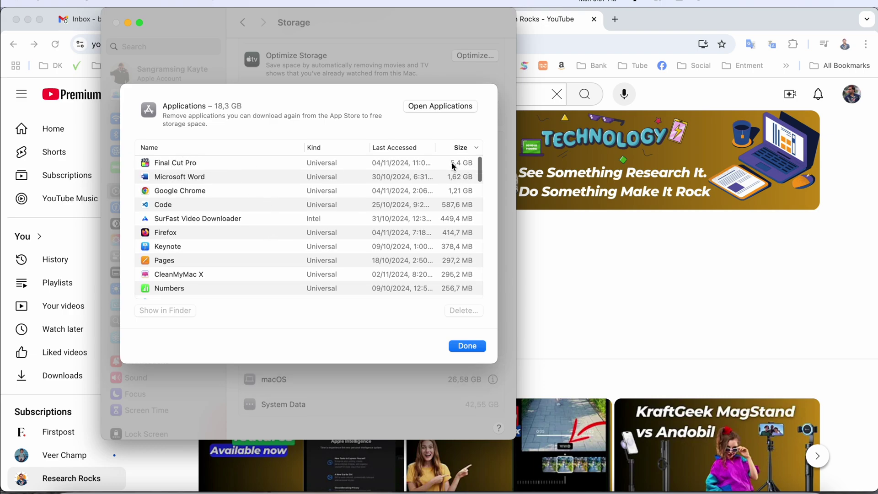
key("Return")
Remove the GarageBand Sound Library under Music Creation, bringing System Data to 40,84 GB
scroll(364, 236, "down", 3)
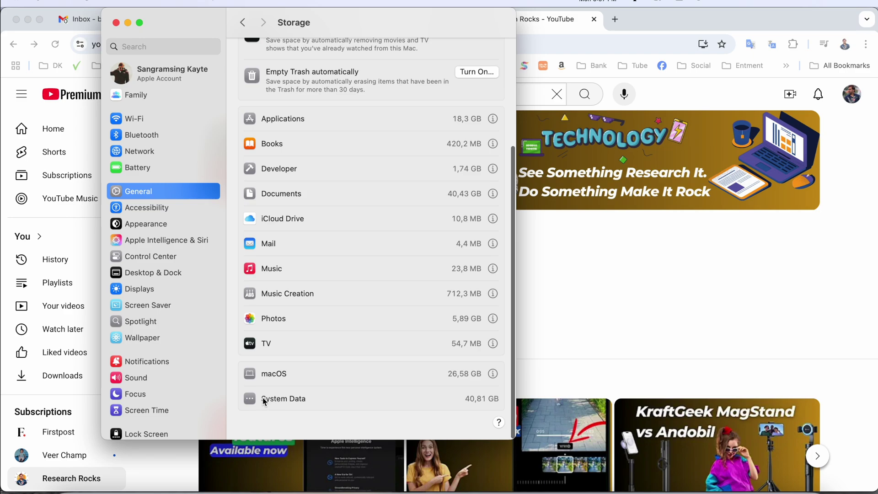
left_click(470, 401)
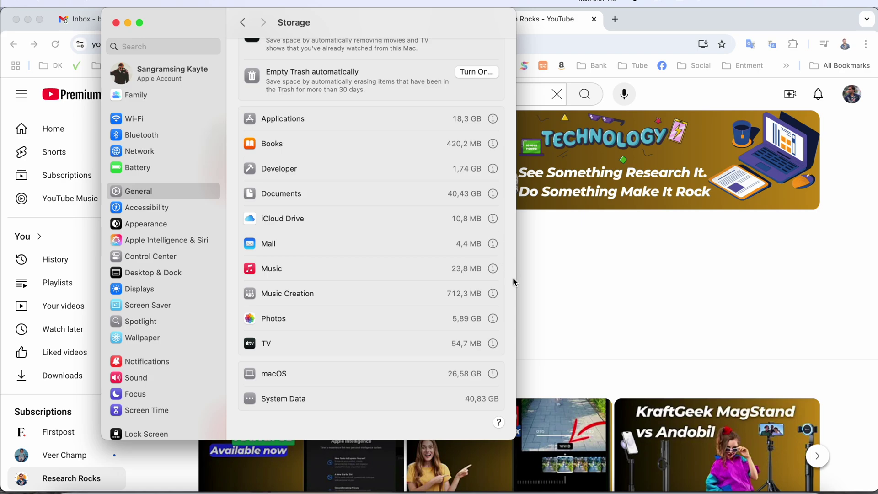
left_click(492, 293)
left_click(281, 255)
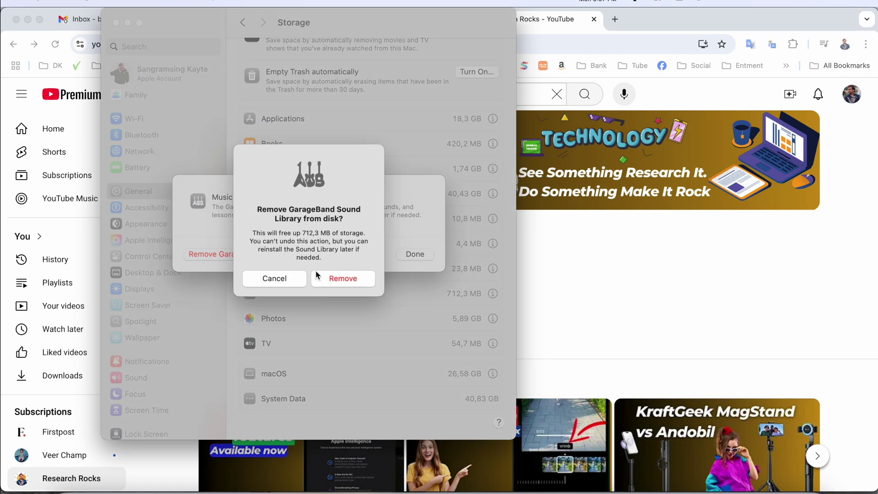
left_click(349, 280)
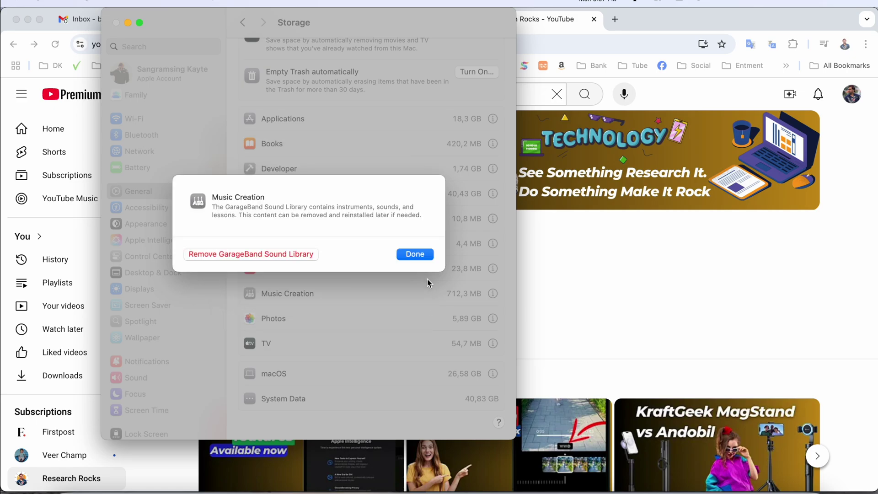
left_click(414, 254)
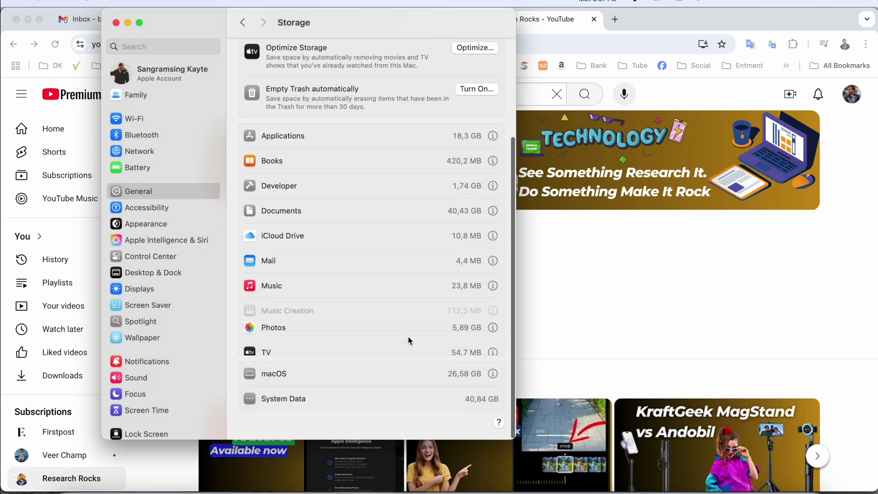
scroll(403, 340, "down", 3)
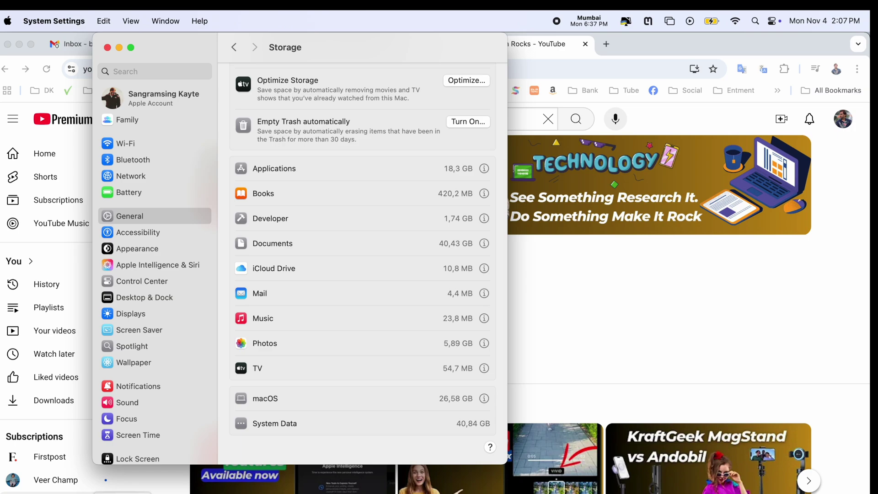
Open a Finder window and bring up Go to Folder, prefilled with ~/Library
left_click(69, 493)
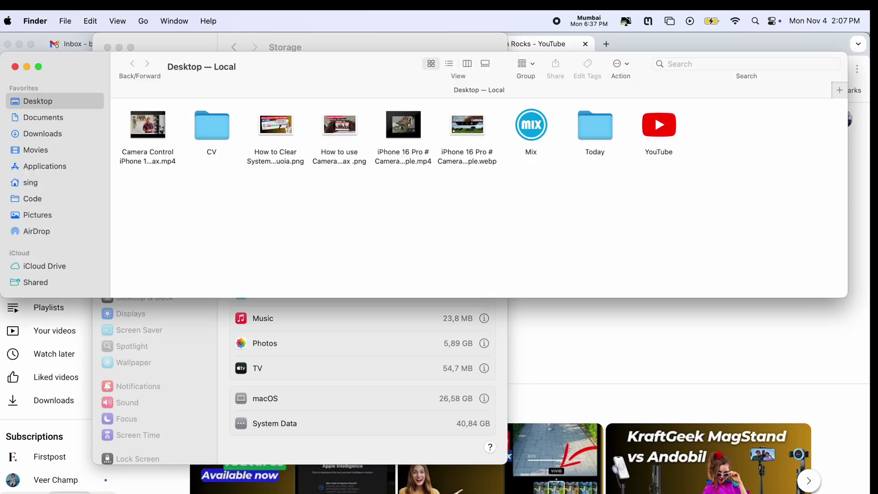
left_click(143, 21)
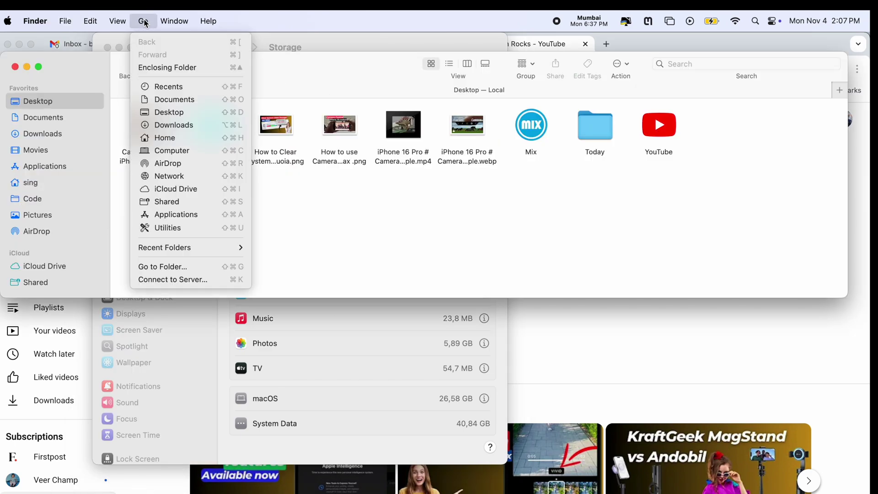
left_click(188, 273)
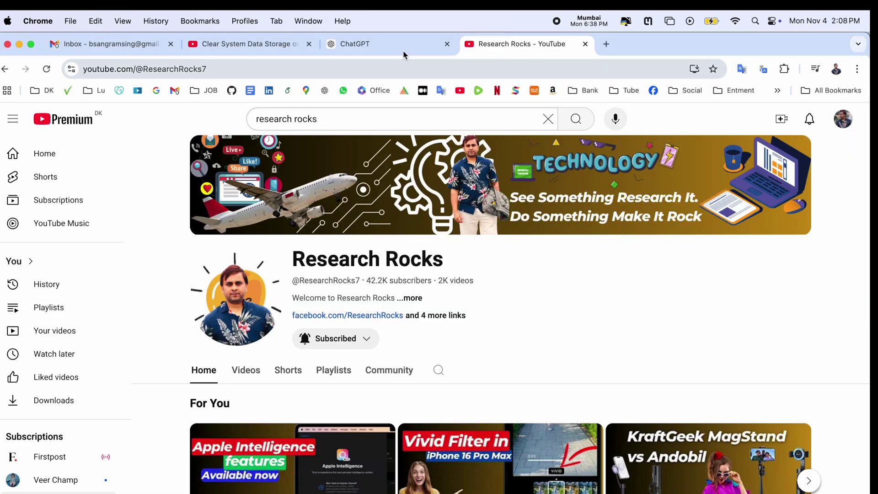
Switch to the ChatGPT tab and highlight 'tilde' in the answer about the ~ symbol
left_click(400, 46)
left_click(405, 219)
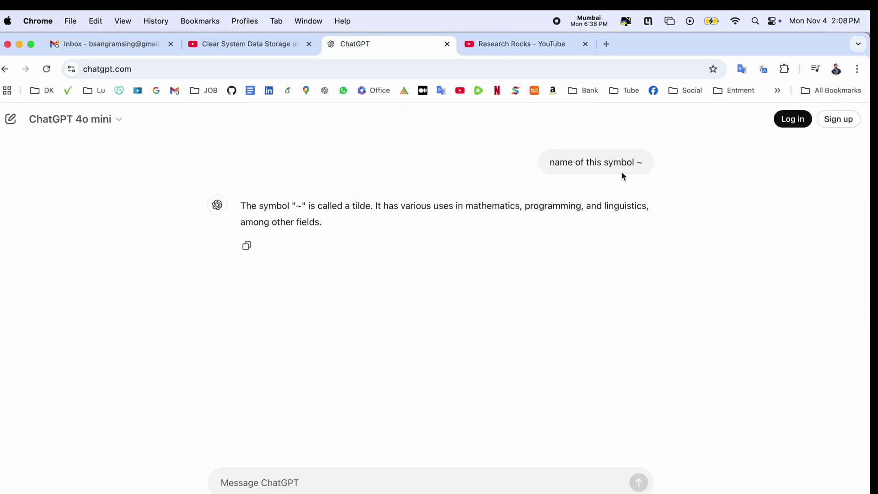
triple_click(590, 164)
double_click(363, 208)
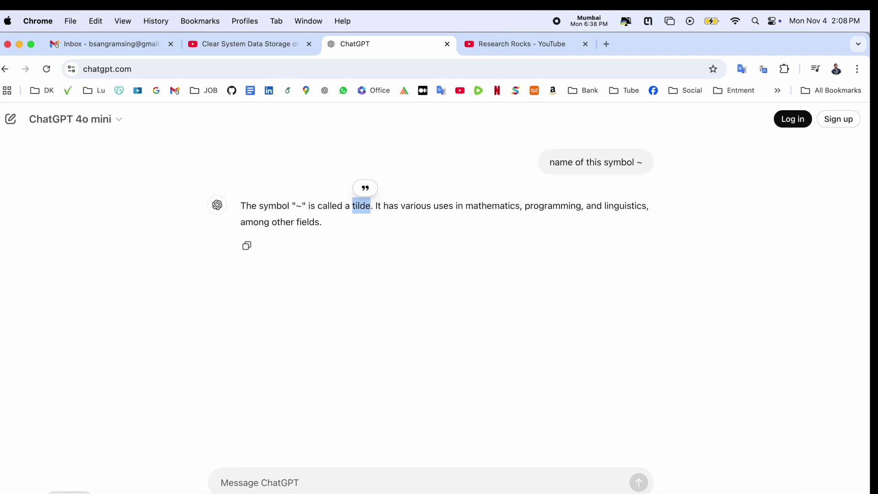
Go to the system /Library folder, look at its Caches folder, then close the window
key("super+Tab")
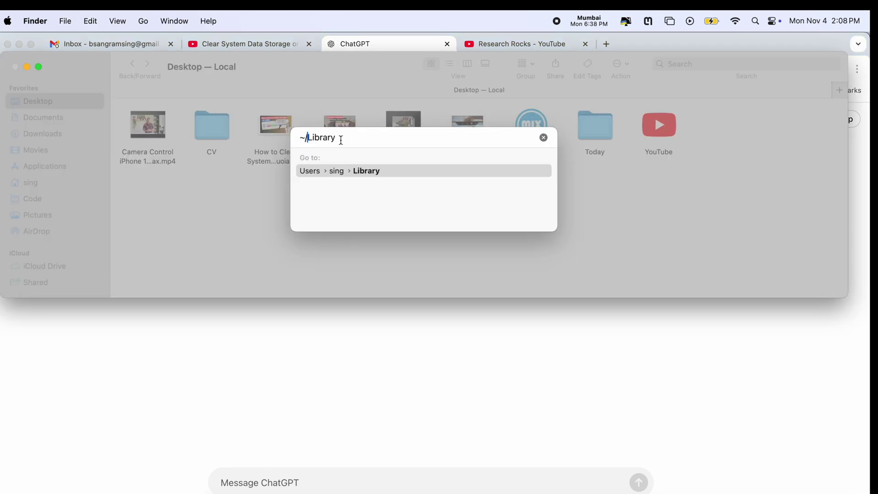
left_click(355, 140)
left_click(294, 138)
key("Delete")
key("Return")
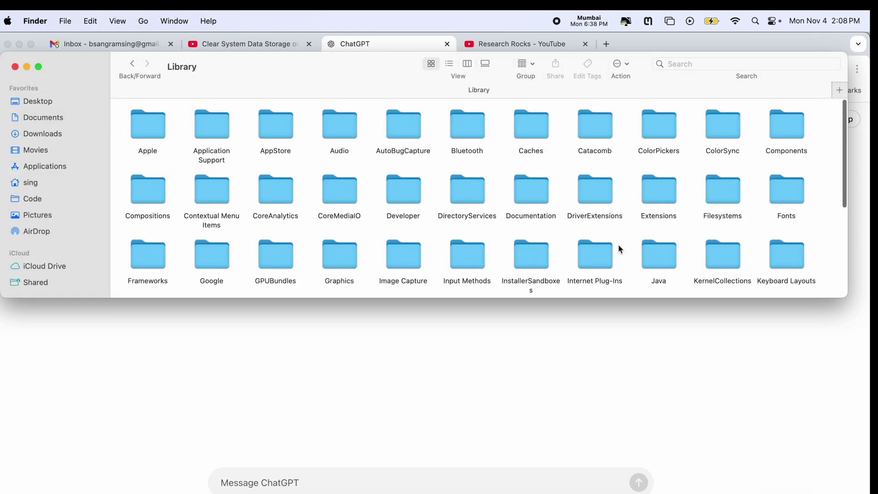
left_click(531, 133)
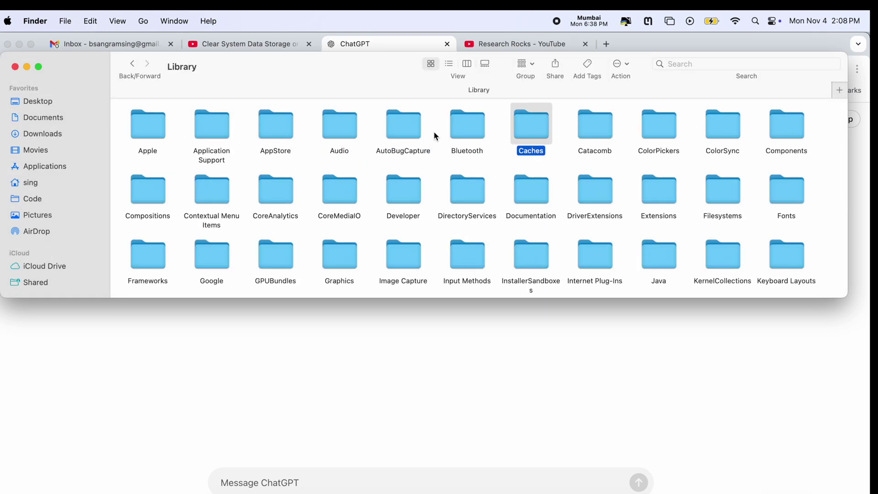
left_click(132, 64)
left_click(15, 67)
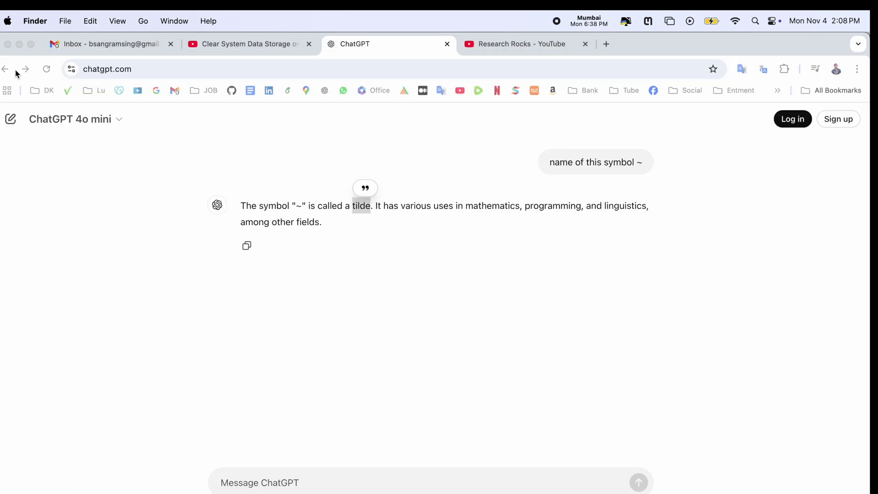
Reopen Go to Folder and navigate to ~/Library in the home folder
left_click(141, 24)
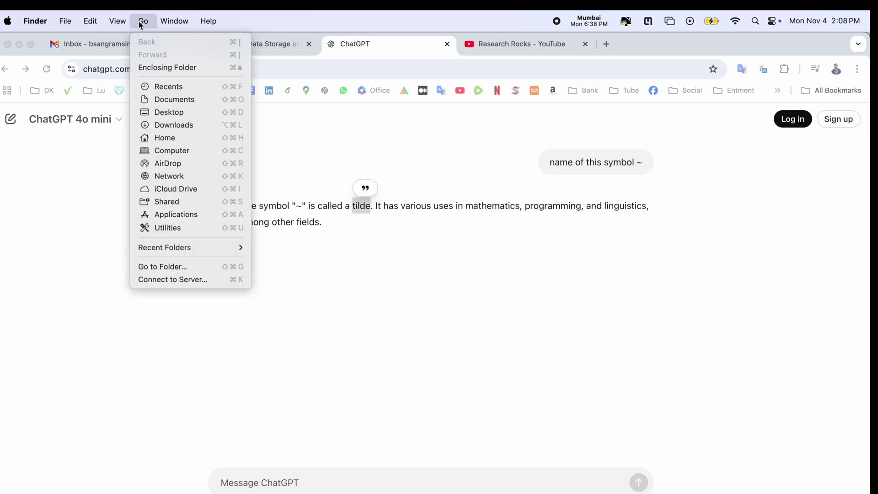
key("super+shift+g")
left_click(305, 143)
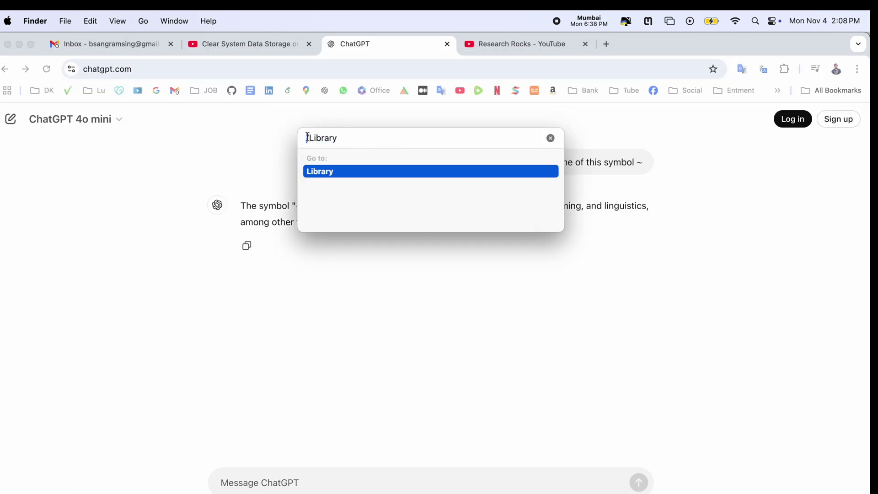
type("~")
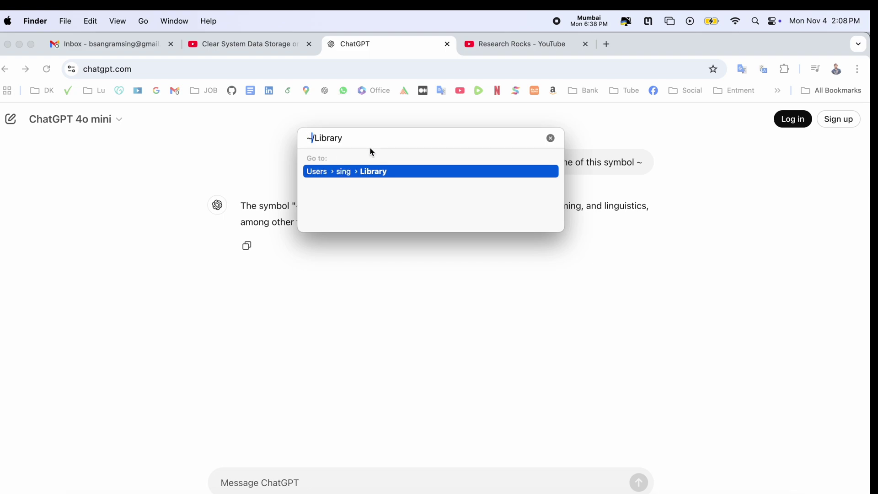
left_click(374, 142)
key("Return")
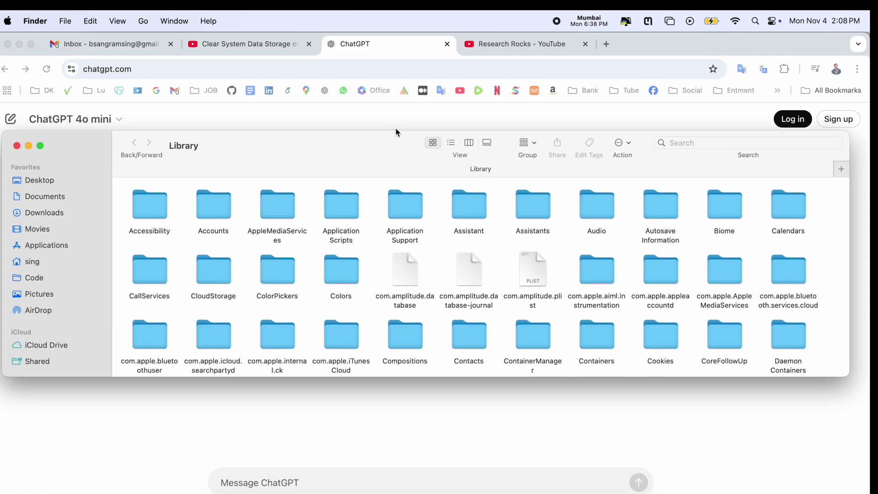
Enlarge the Library window, locate Caches and check its size of about 228.5 MB
left_click_drag(397, 137, 397, 107)
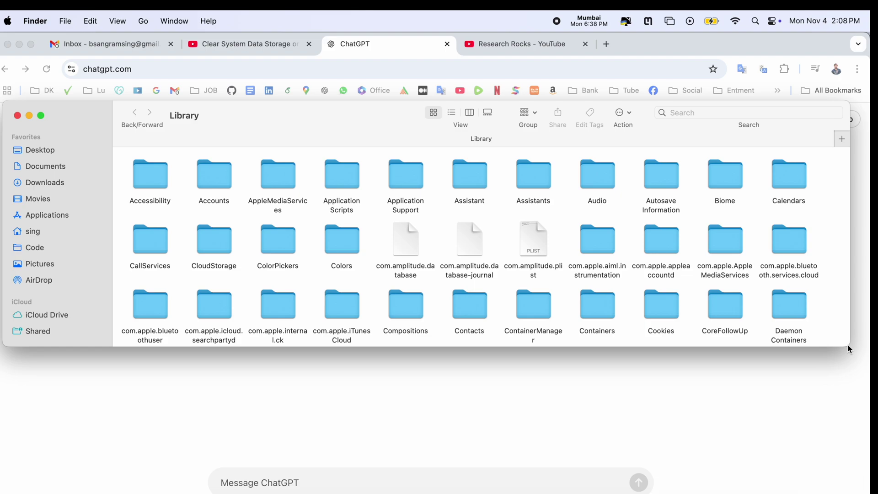
left_click_drag(848, 350, 852, 476)
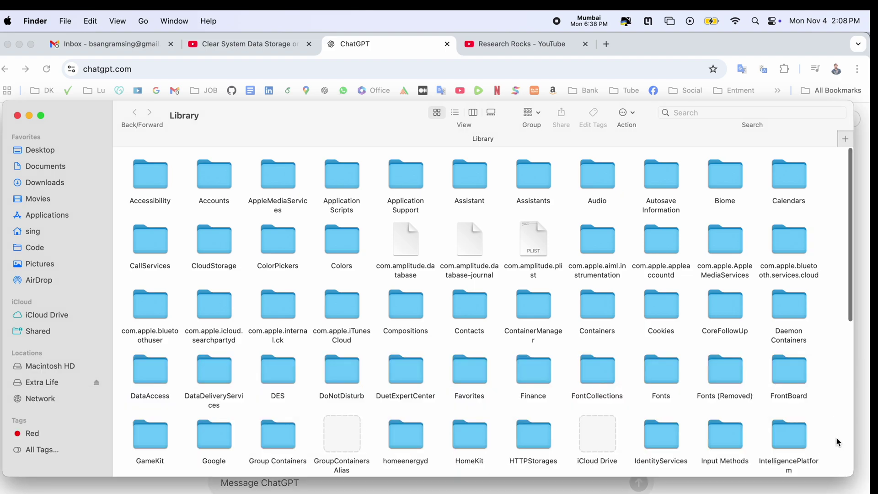
left_click(605, 177)
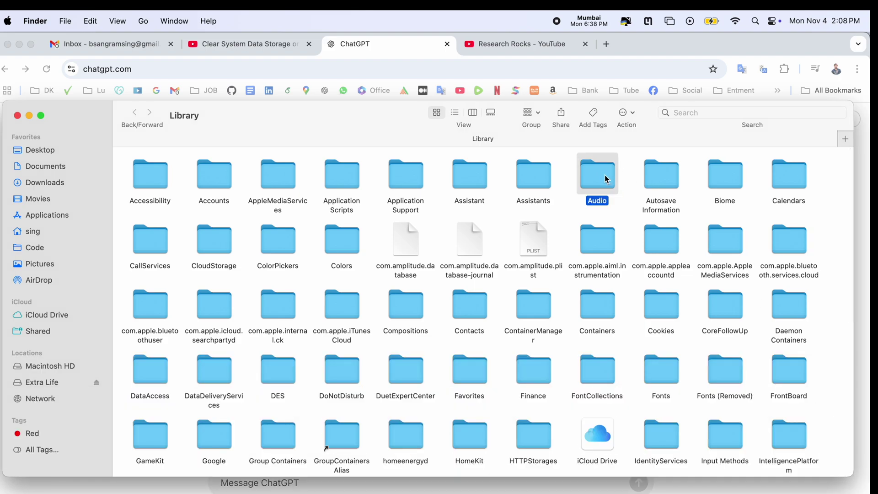
type("zcl")
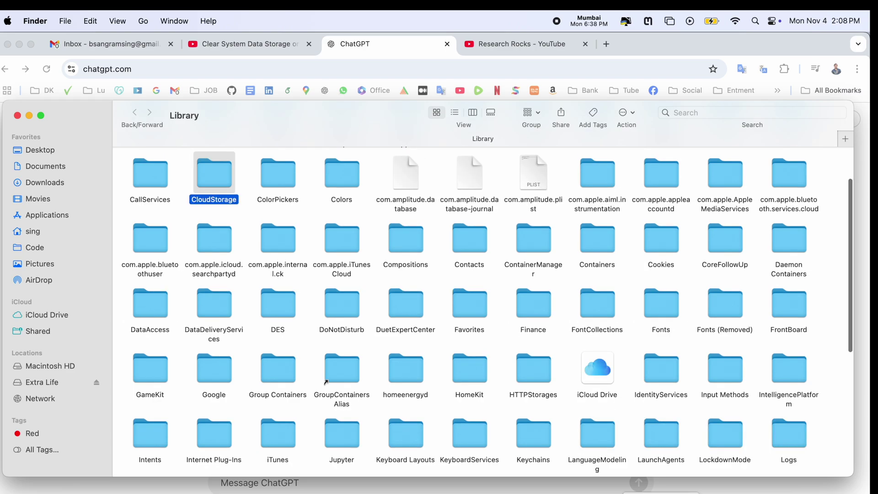
type("z")
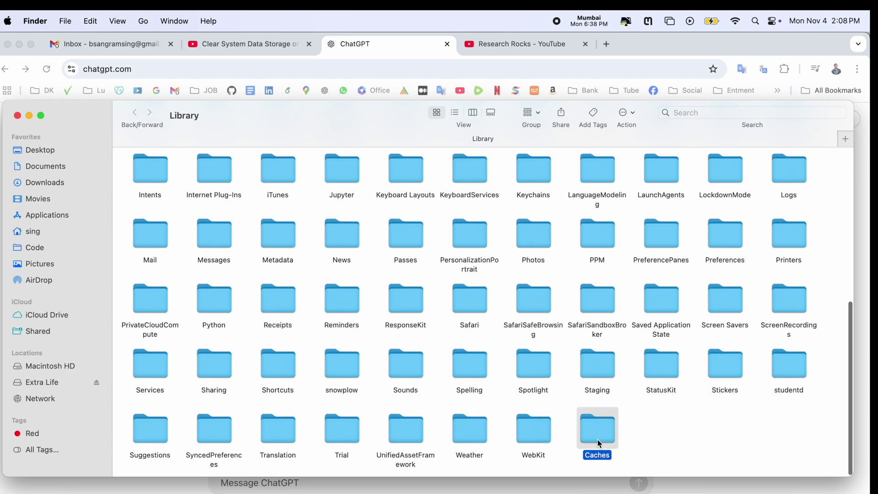
right_click(599, 444)
left_click(635, 317)
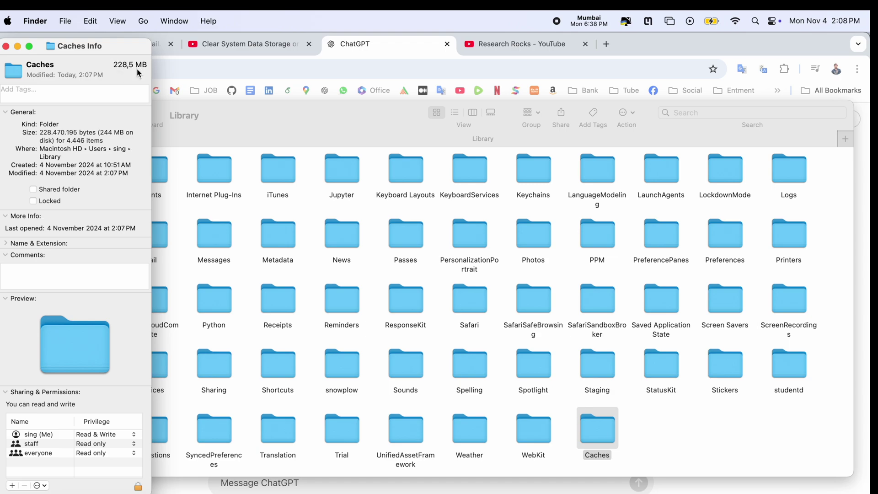
left_click(5, 46)
right_click(593, 441)
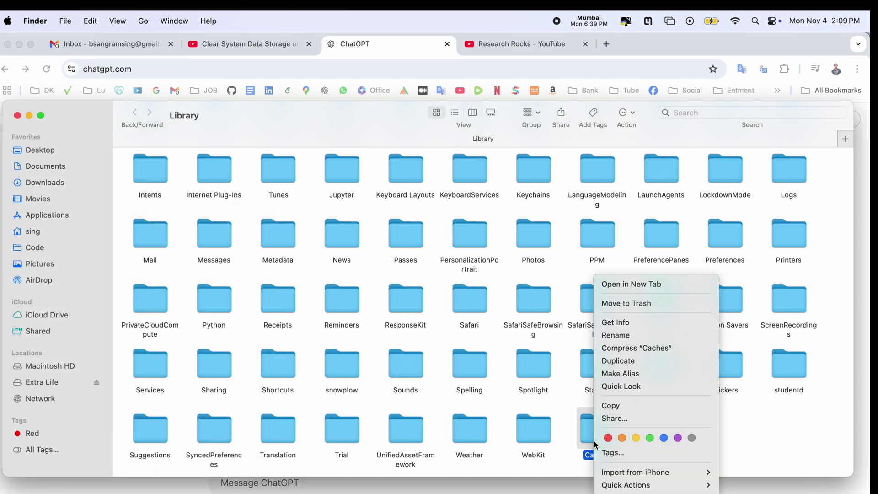
left_click(622, 322)
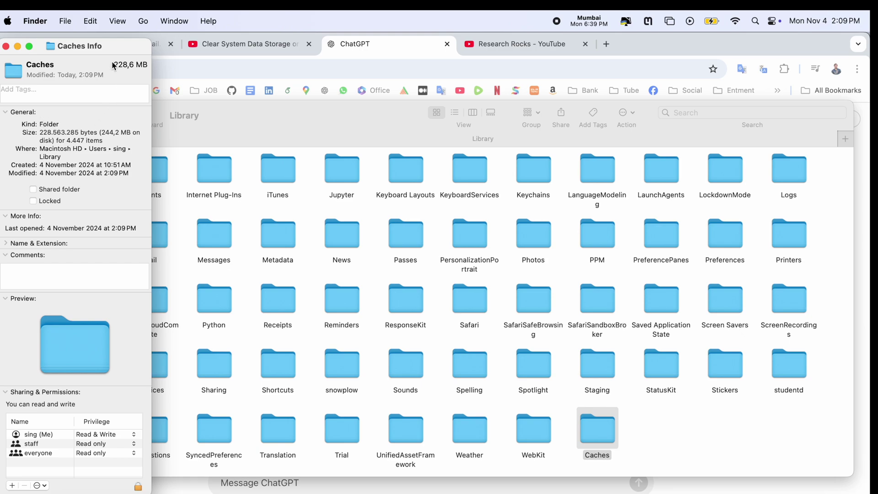
left_click(7, 47)
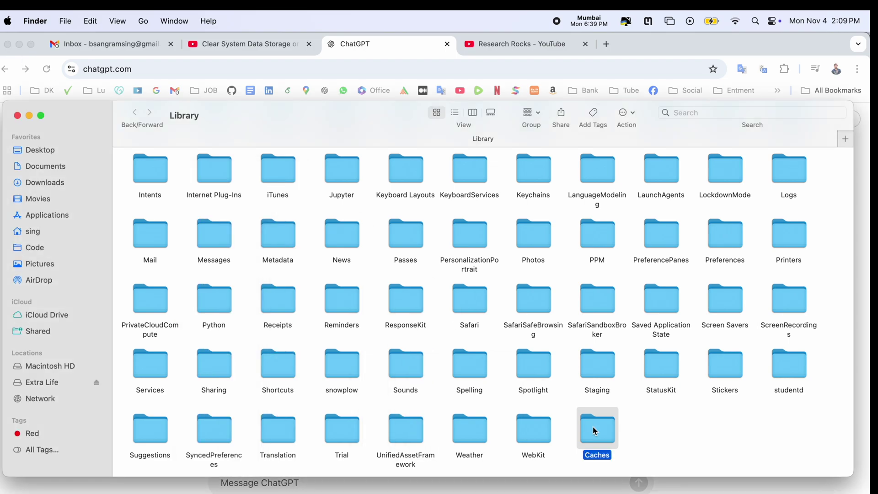
Move Caches to the Trash, empty the Trash, and confirm the new Caches is 768 KB
right_click(592, 426)
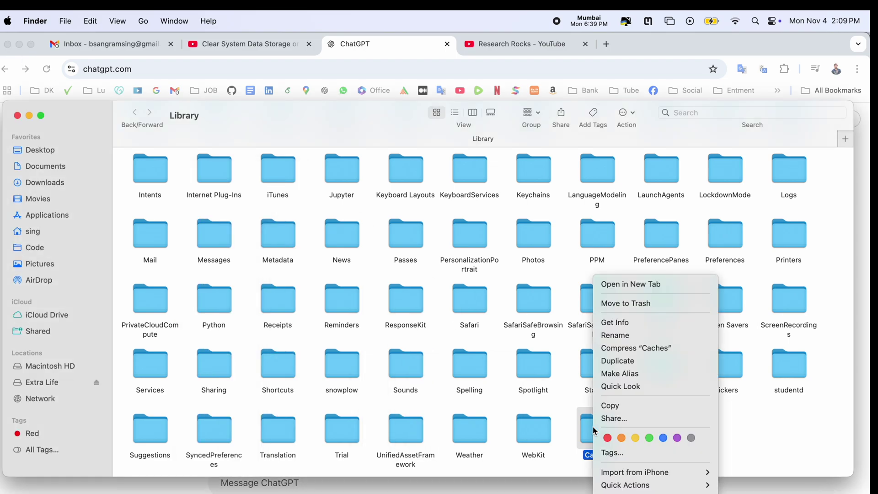
left_click(624, 304)
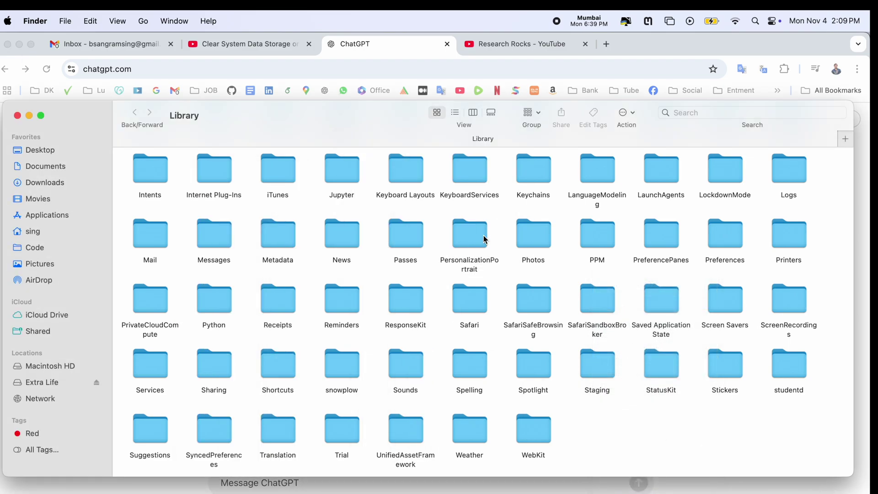
key("shift+alt+super+BackSpace")
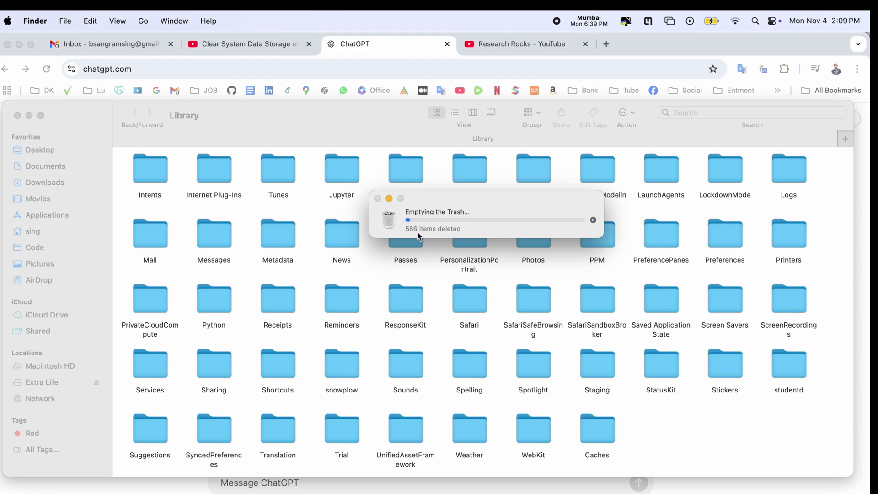
right_click(595, 449)
left_click(613, 320)
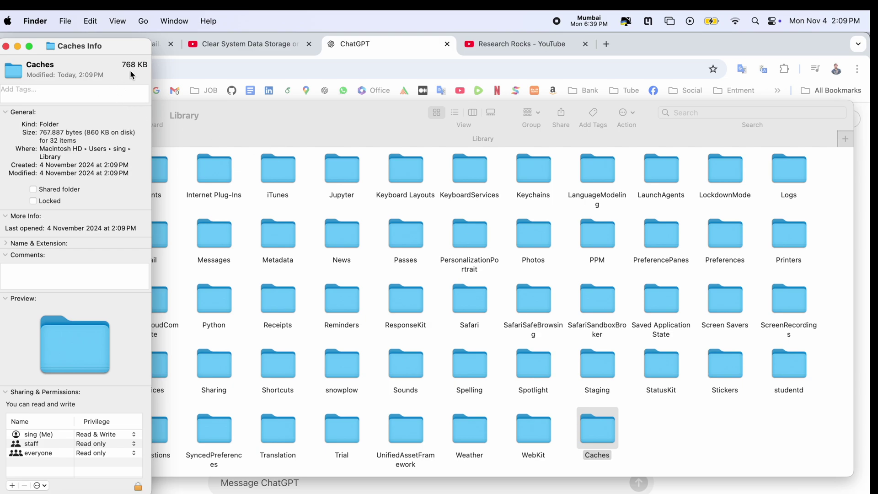
left_click(5, 46)
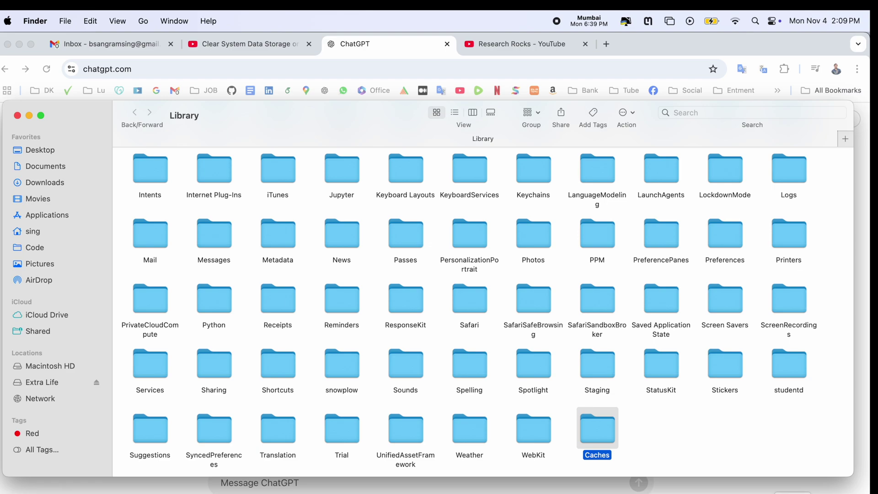
left_click(693, 440)
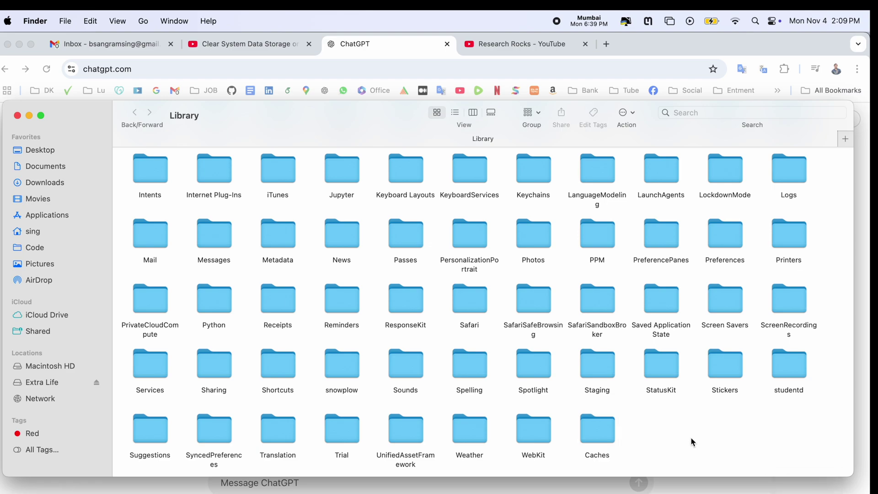
Close the user Library and open the system /Library folder in a new Finder window
left_click(18, 120)
key("super+n")
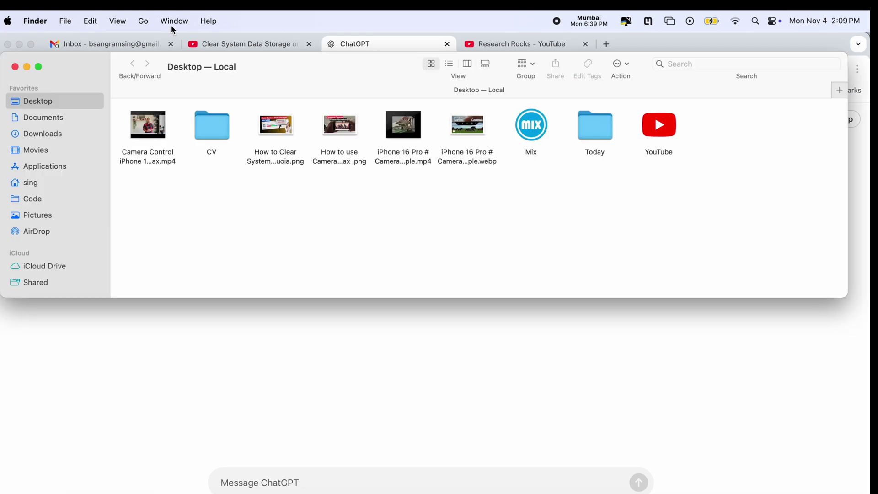
left_click(143, 21)
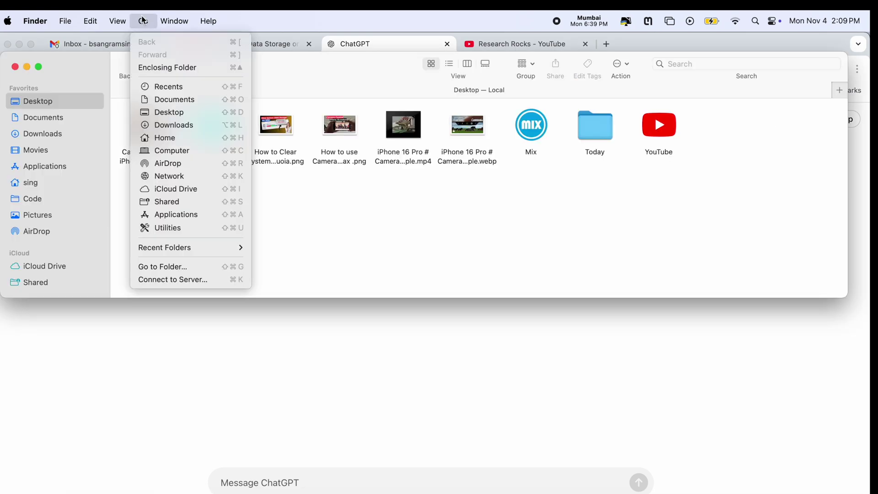
left_click(177, 268)
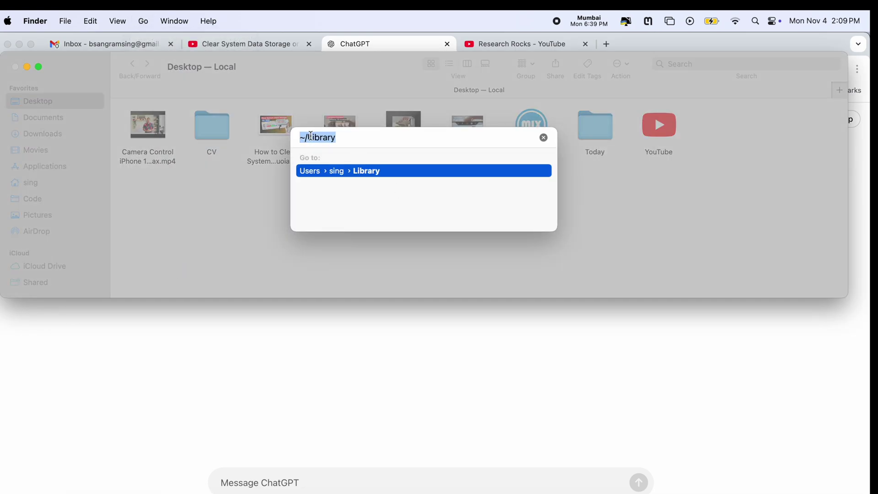
left_click(306, 138)
key("BackSpace")
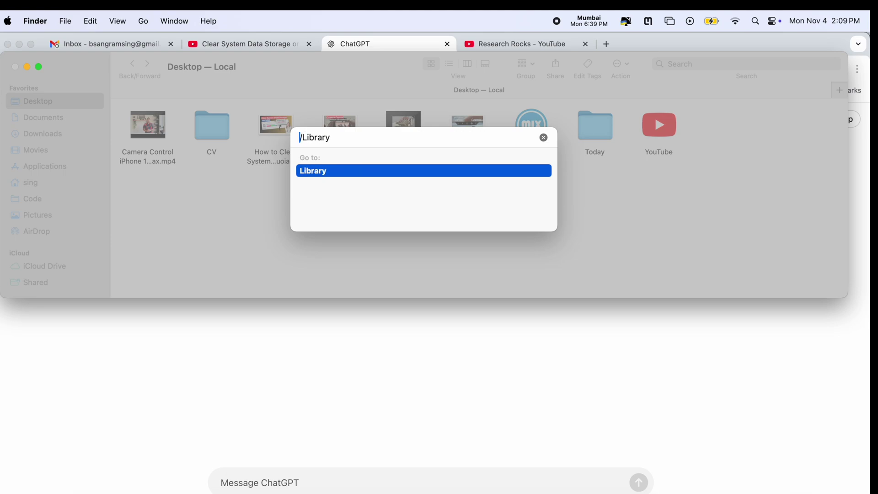
key("Return")
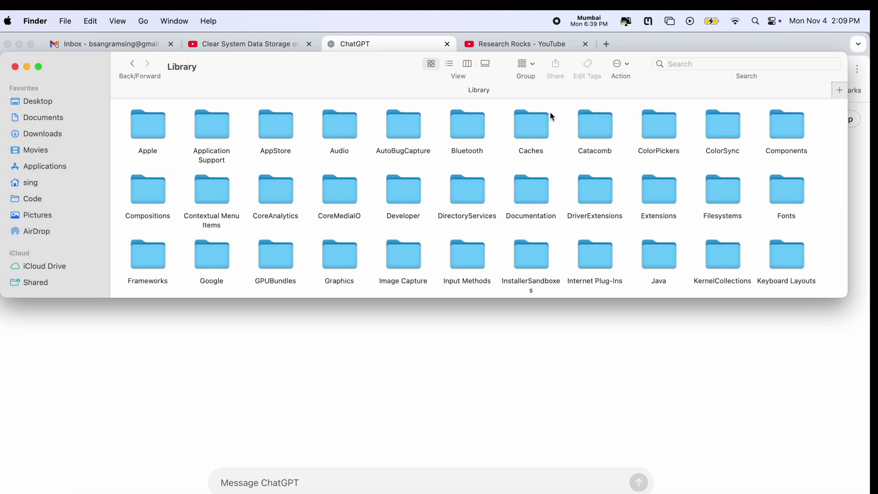
Check the system Caches folder's size, then trash it by entering the admin password
left_click(538, 131)
right_click(538, 132)
left_click(558, 169)
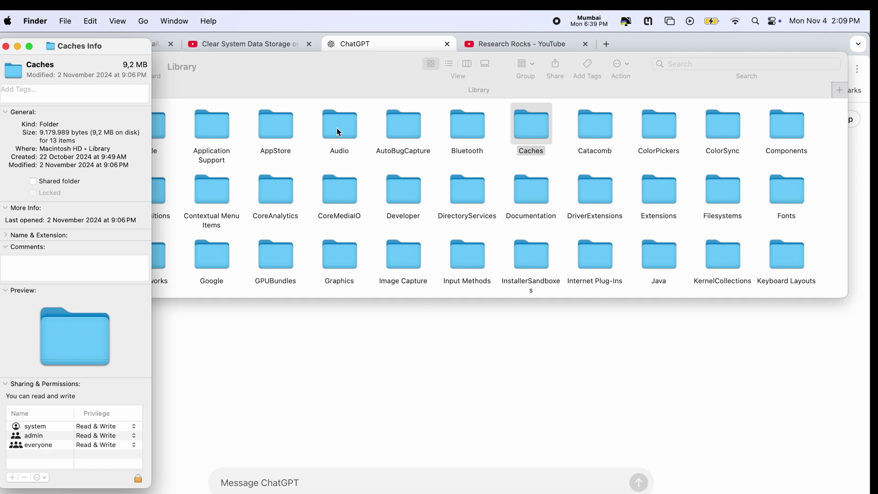
left_click(6, 46)
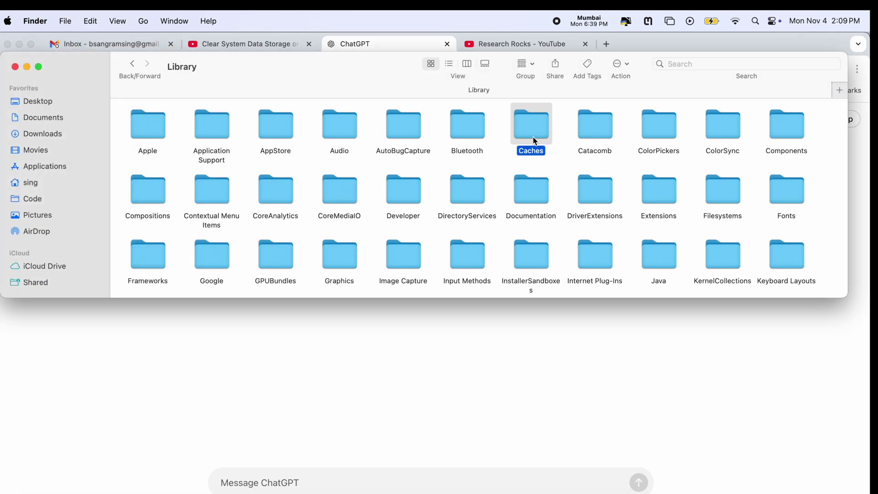
key("super+BackSpace")
type("••••")
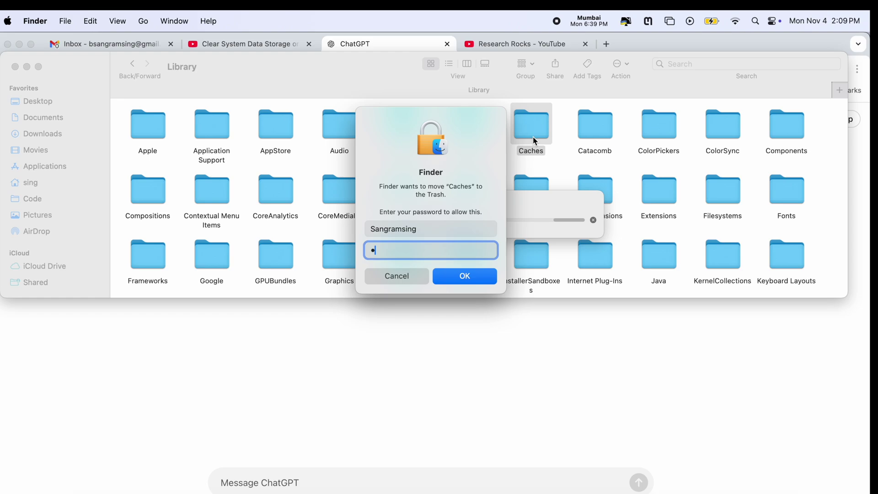
key("Return")
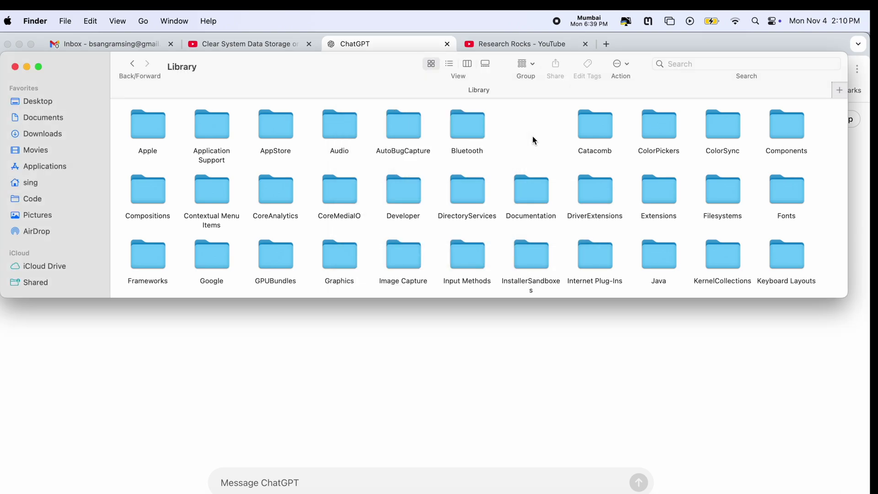
Clean up the Library folders by name and empty the Trash, continuing past the Caches-in-use warning
right_click(532, 139)
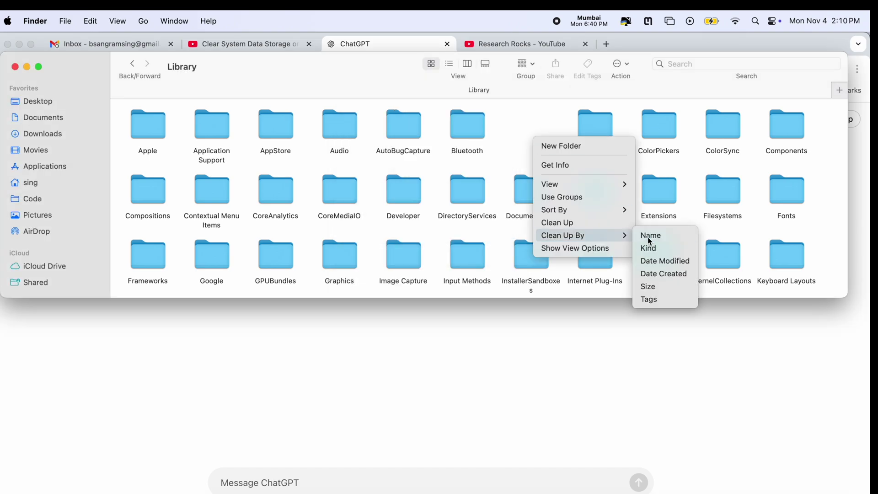
left_click(648, 237)
scroll(649, 235, "up", 2)
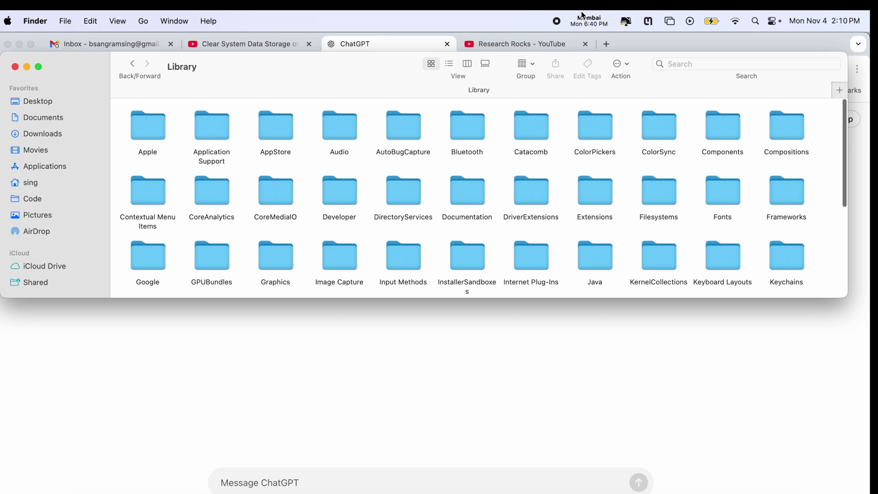
key("super+shift+BackSpace")
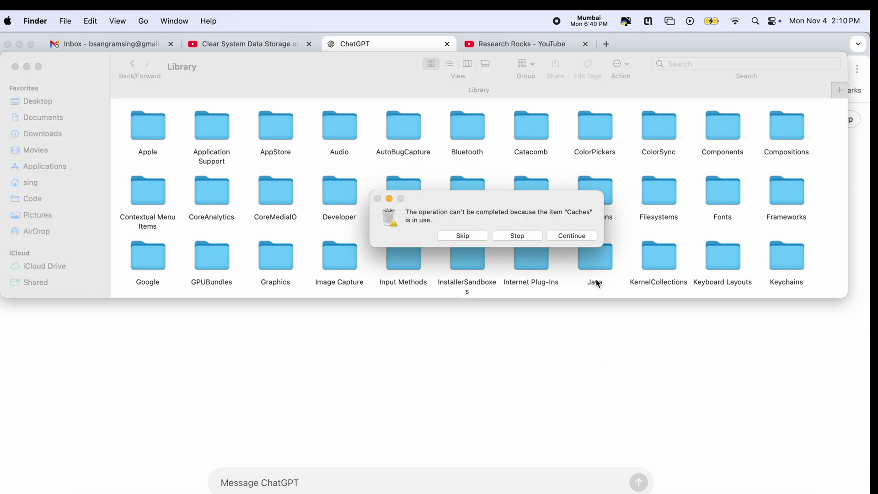
left_click(579, 236)
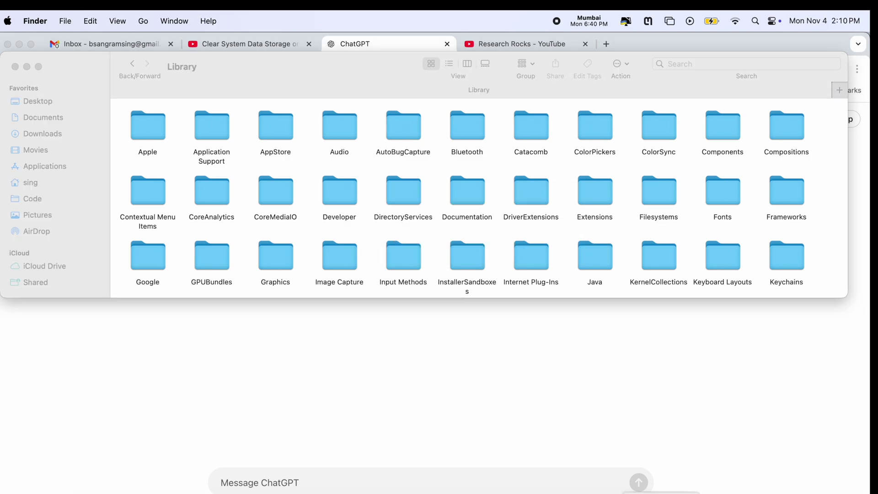
key("super+Tab")
scroll(379, 400, "down", 3)
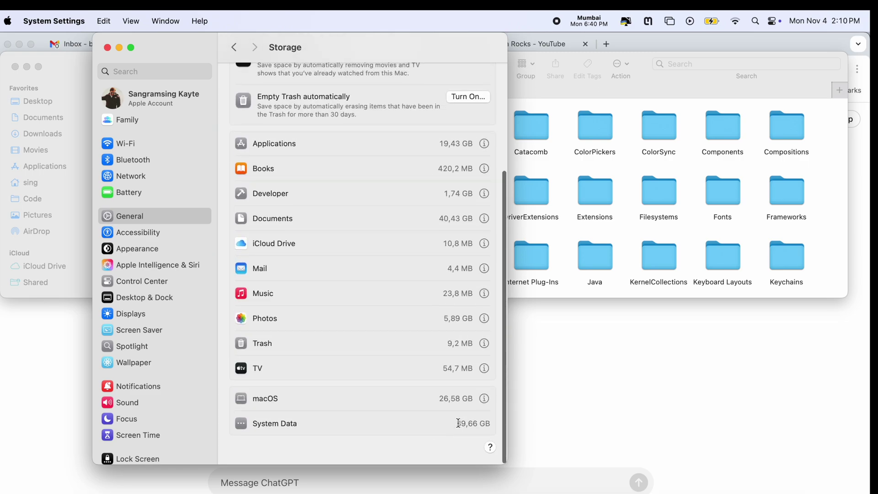
left_click_drag(459, 424, 488, 422)
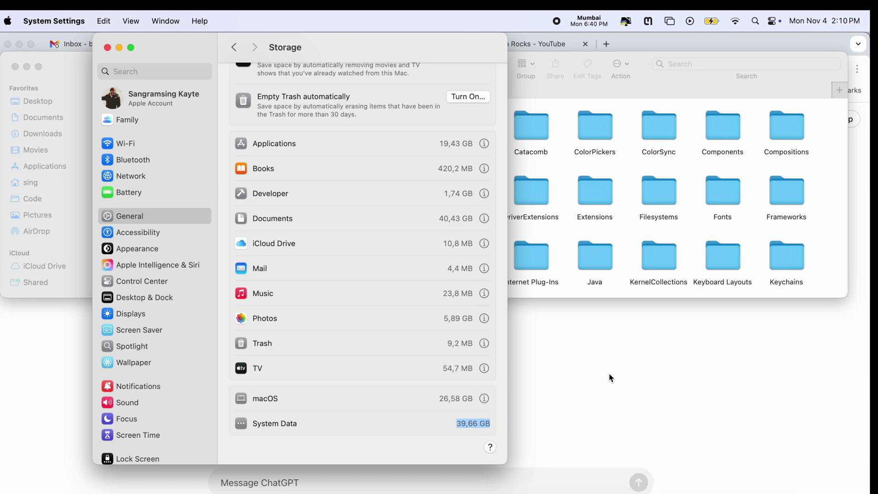
left_click(626, 22)
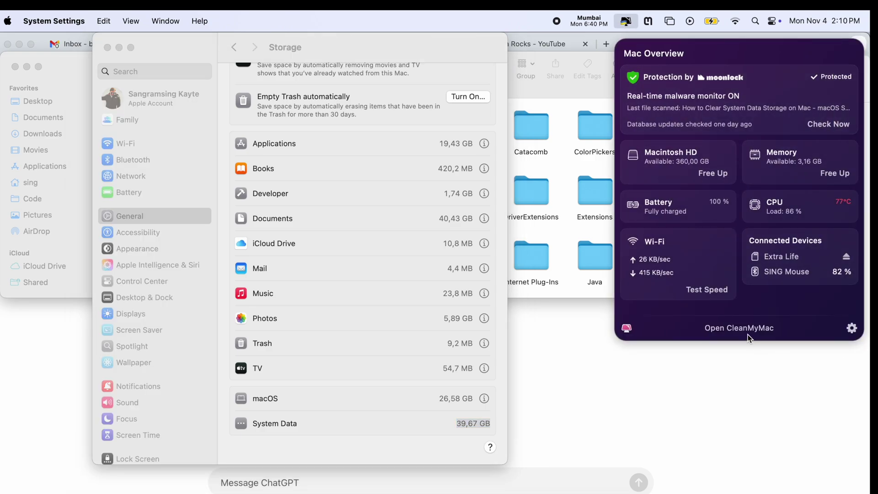
left_click(736, 327)
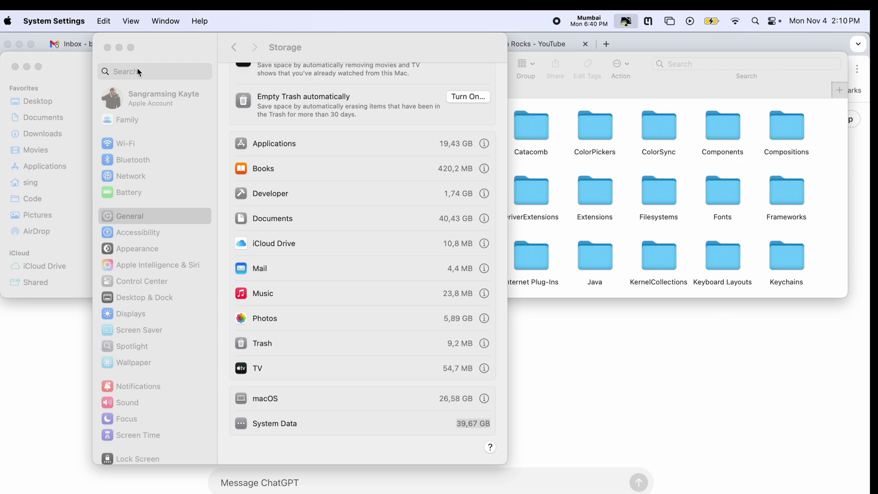
Close System Settings and Finder, then start a Smart Scan in CleanMyMac X
left_click(107, 47)
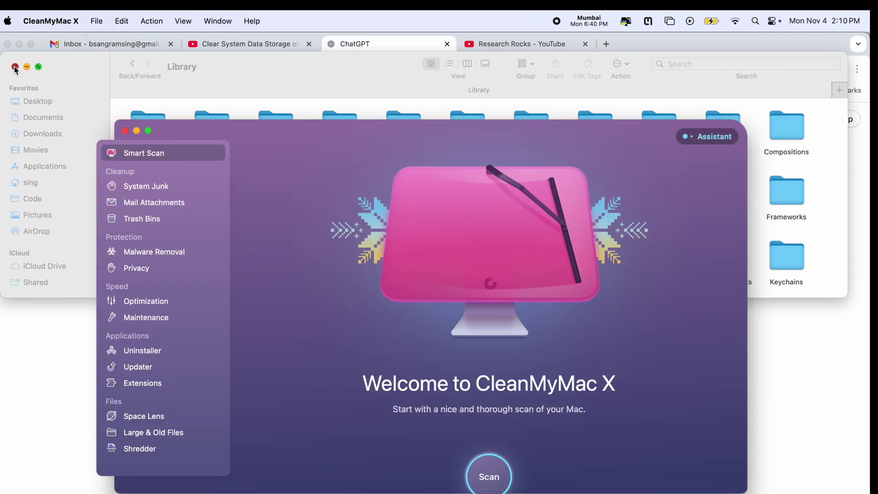
left_click(15, 67)
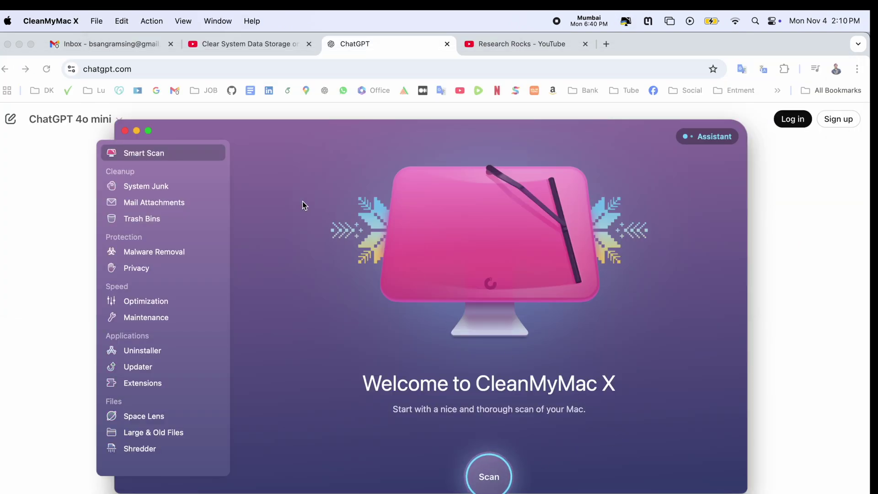
left_click(138, 186)
left_click(143, 154)
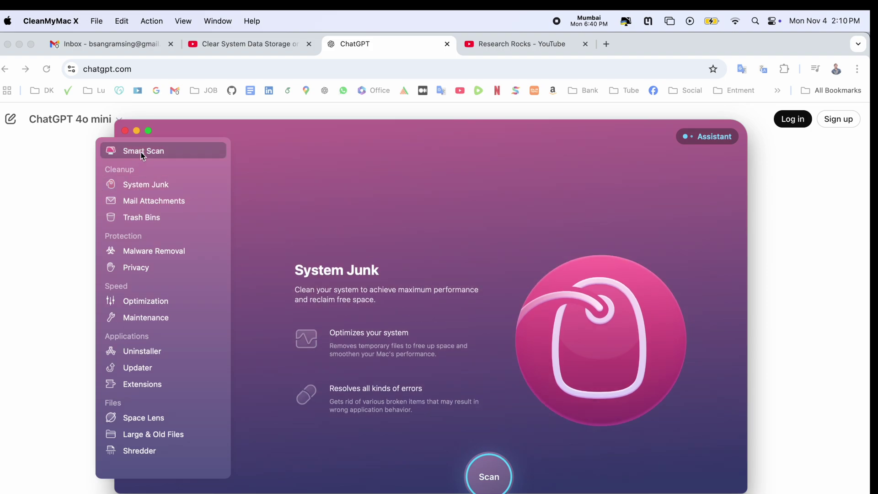
left_click(489, 476)
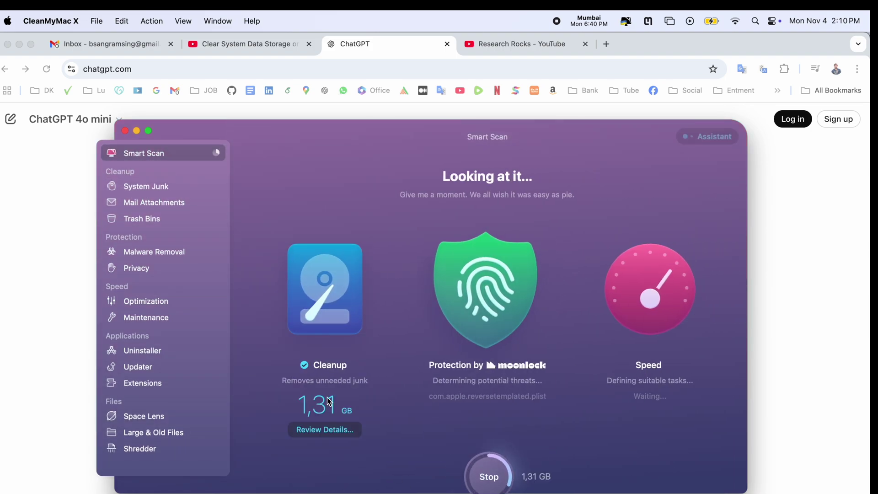
Review the junk details, expanding User Cache Files, then return to the Smart Scan summary
left_click(347, 430)
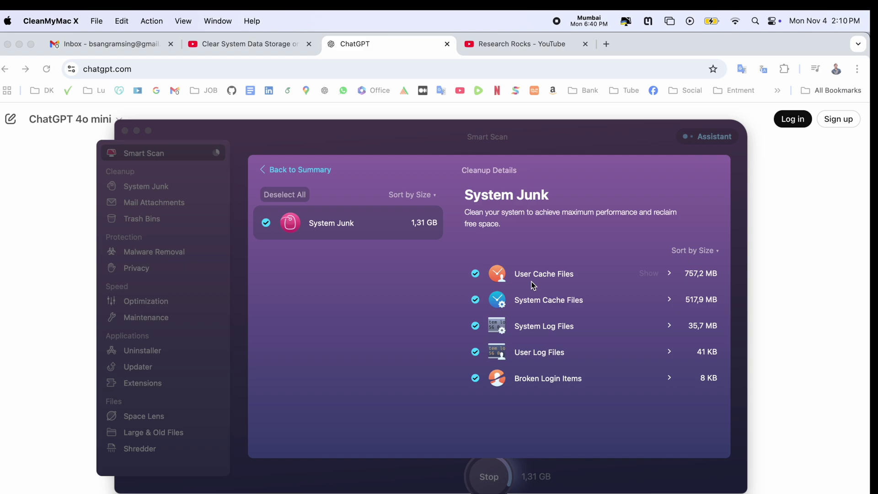
left_click(649, 274)
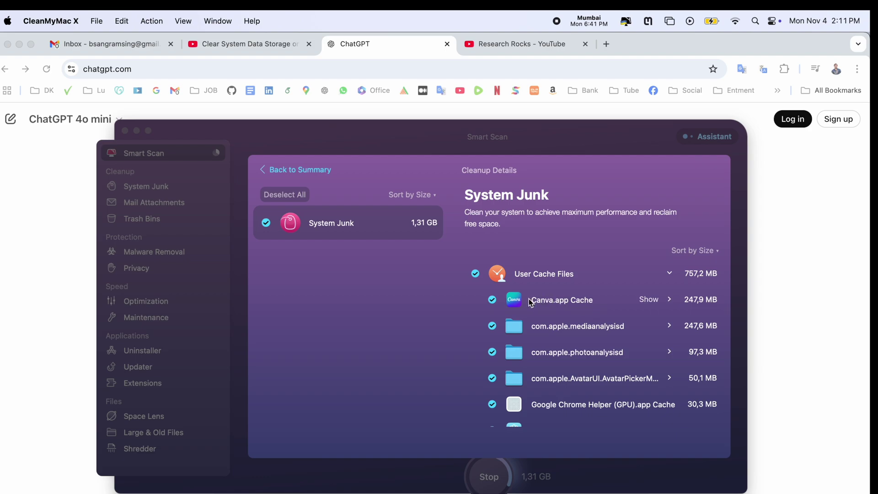
scroll(647, 311, "down", 3)
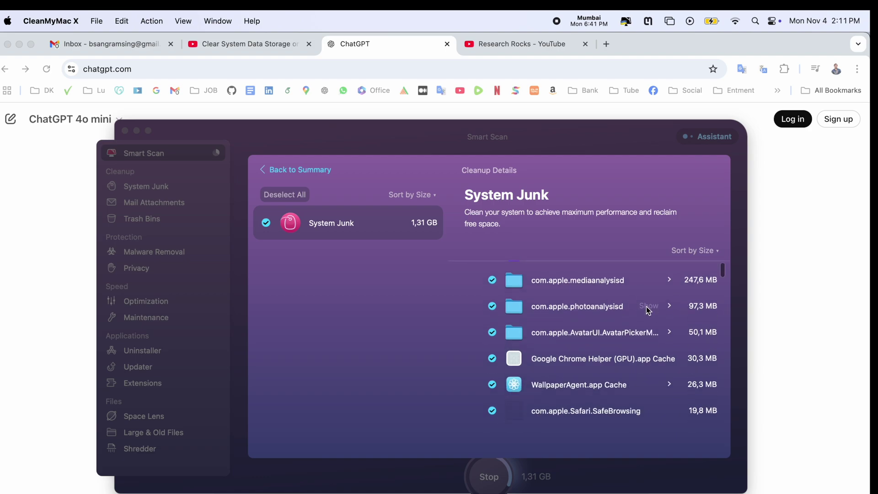
scroll(647, 311, "down", 4)
scroll(646, 308, "down", 2)
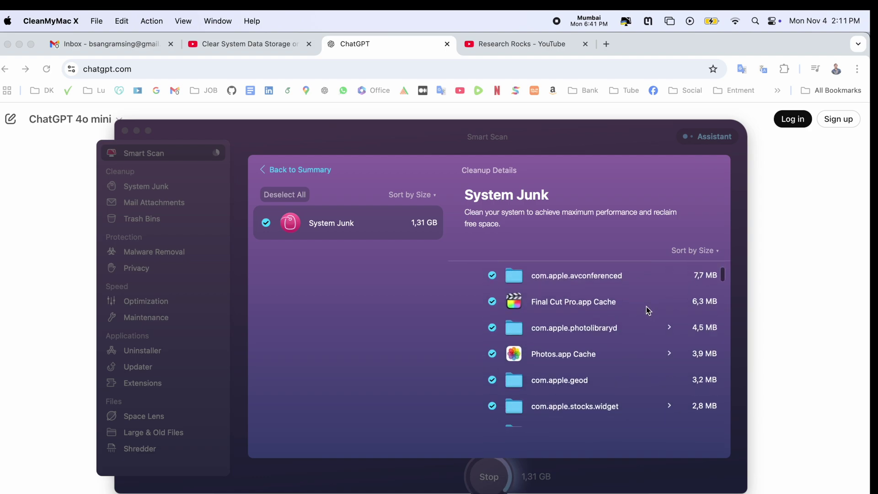
scroll(664, 359, "down", 5)
scroll(663, 357, "down", 5)
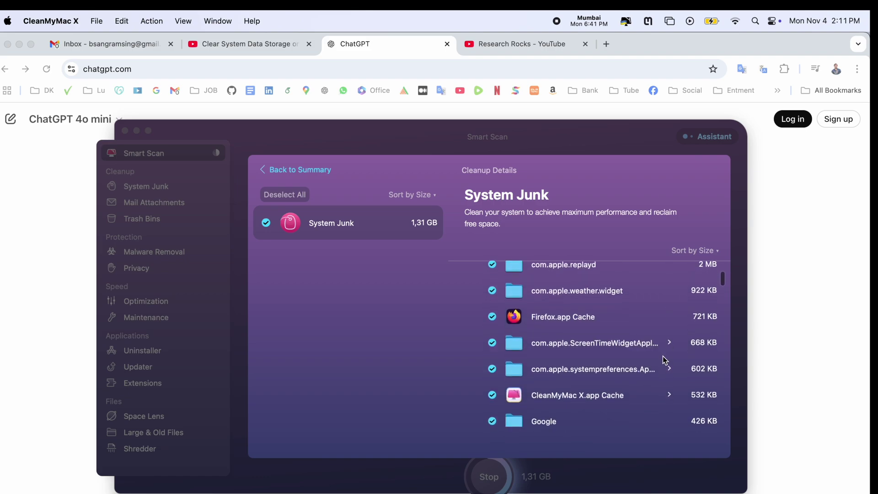
scroll(599, 320, "up", 15)
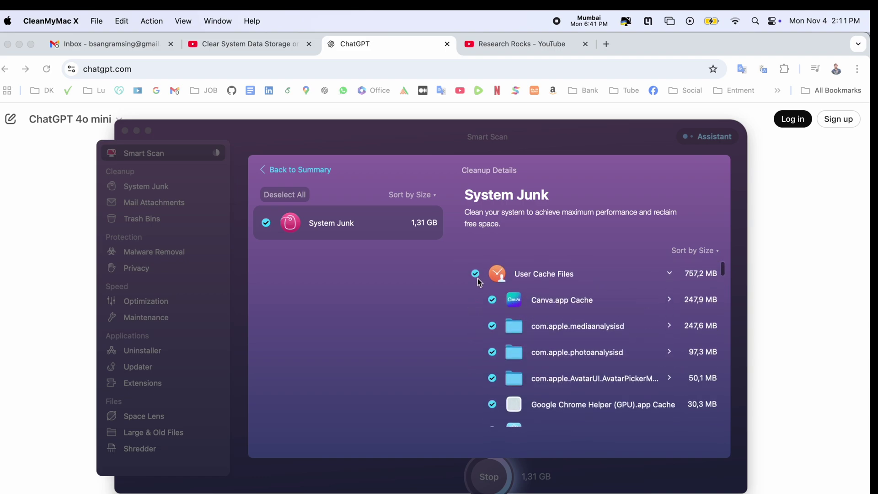
left_click(268, 169)
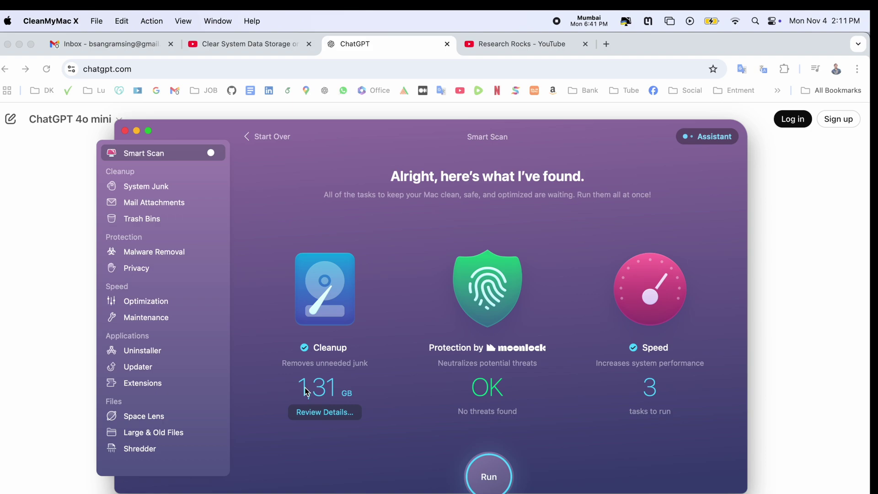
Run the cleanup to remove 1,04 GB, then rescan System Junk, finding 275,3 MB
left_click(496, 484)
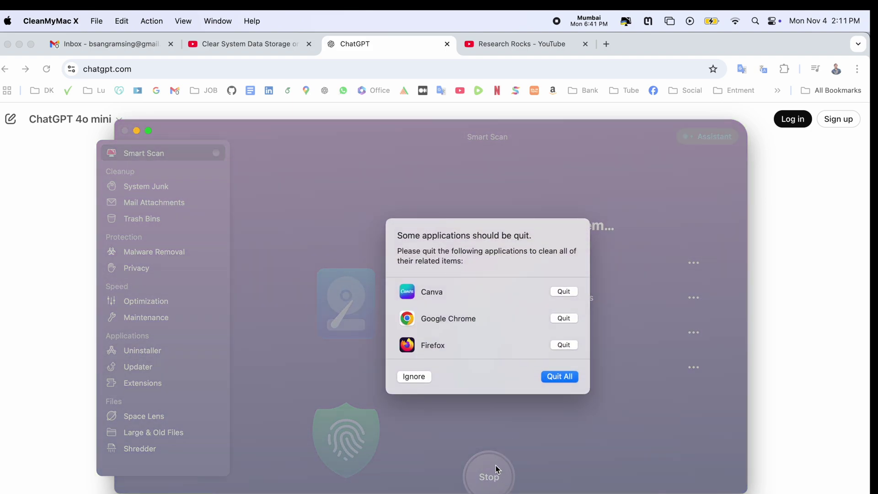
left_click(547, 377)
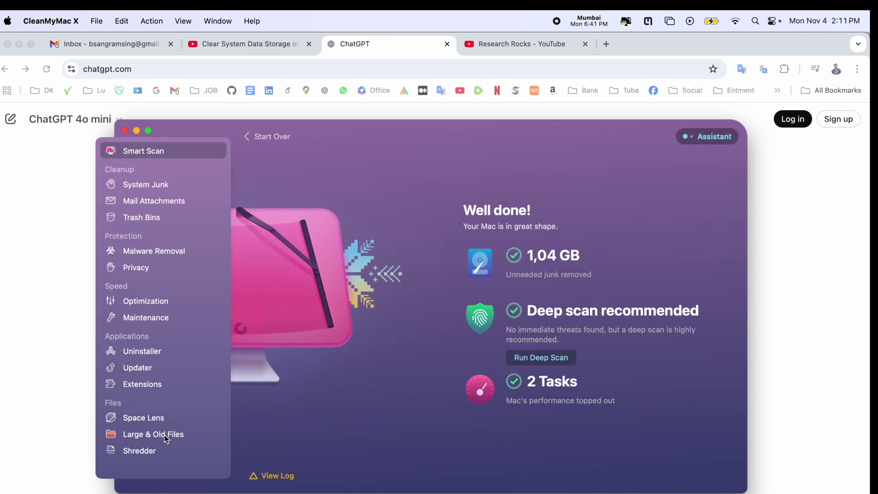
left_click(145, 186)
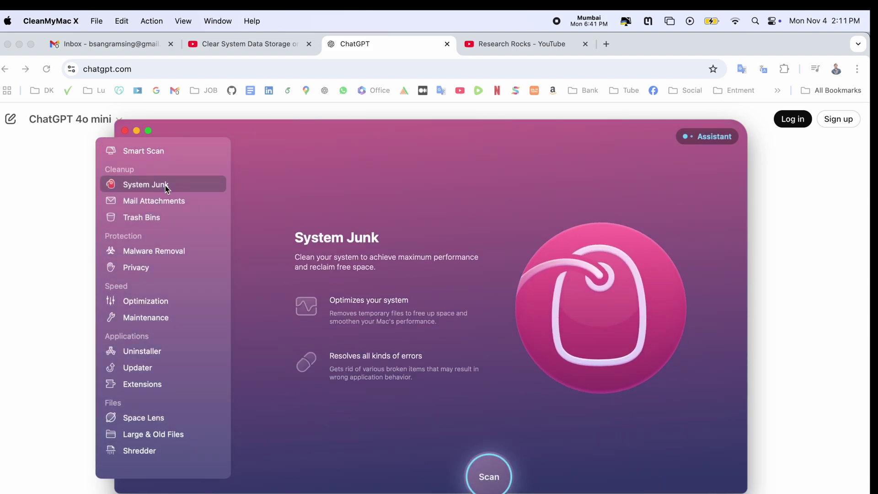
left_click(484, 465)
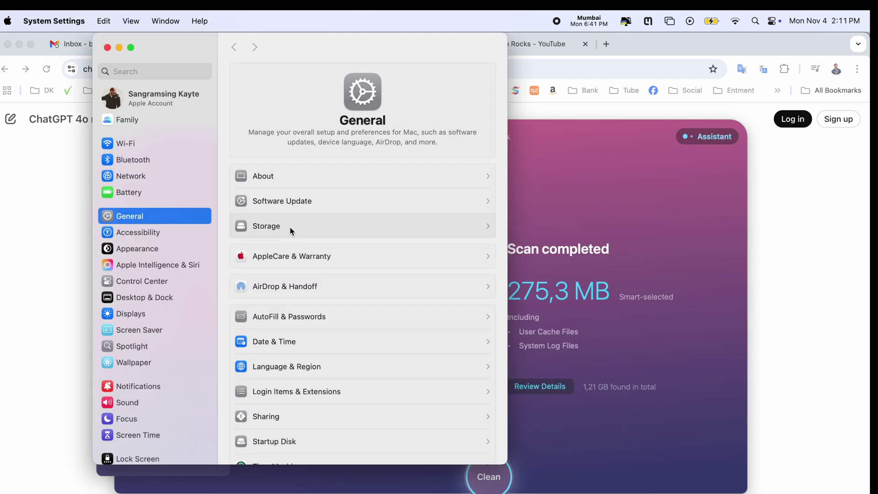
Reopen the Storage page in System Settings to recheck disk usage after cleanup
left_click(290, 228)
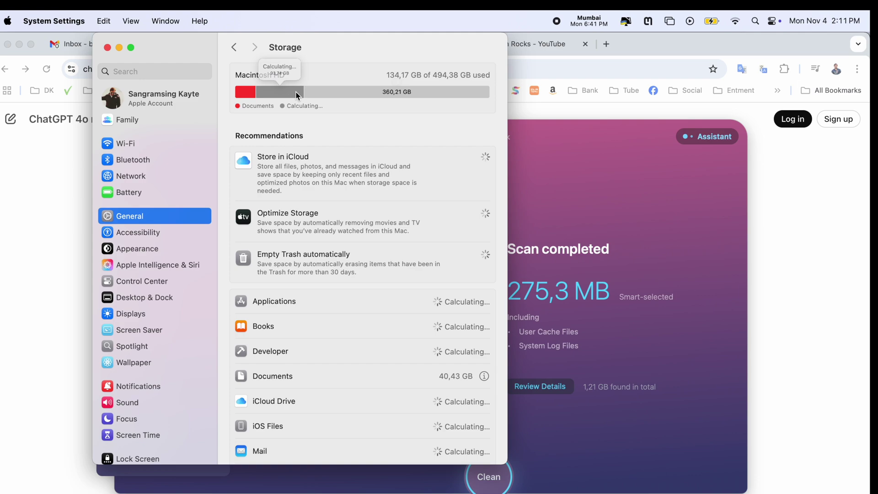